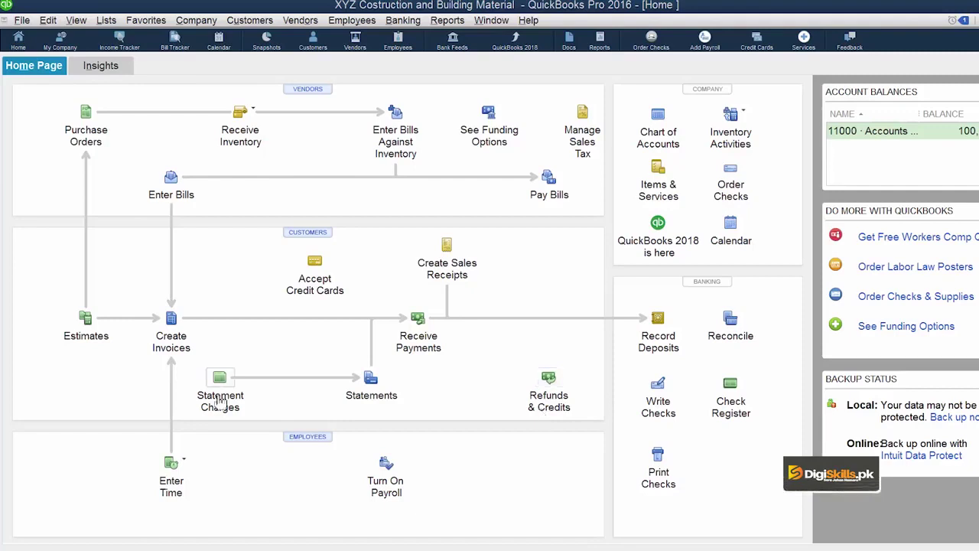
Open Add Multiple Customer:Jobs from the Customer Center and scroll to the Steel and Cement columns.
left_click(327, 241)
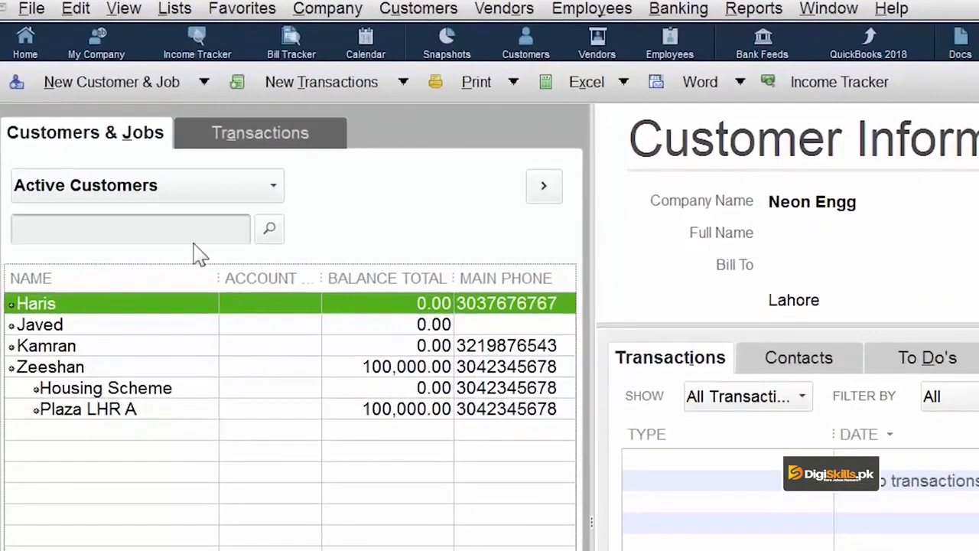
left_click(204, 82)
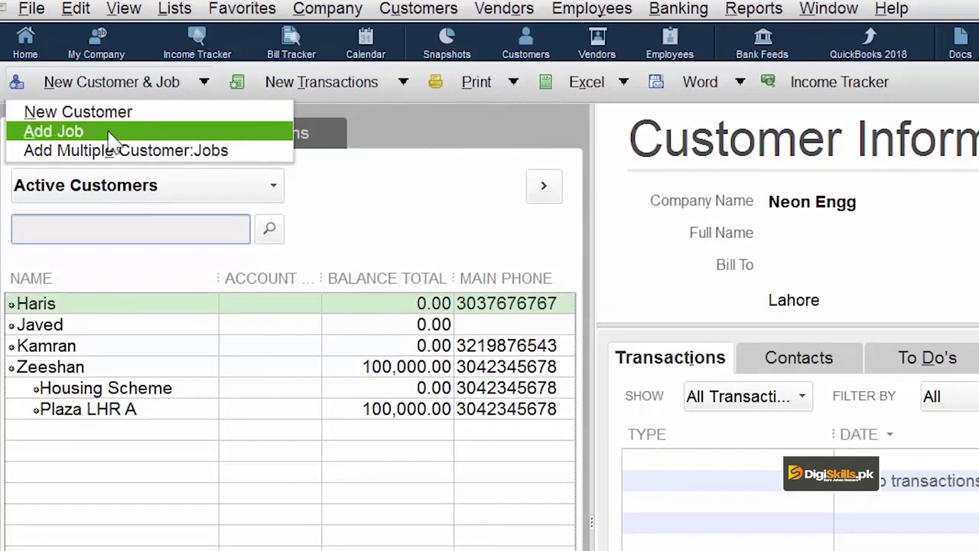
left_click(128, 158)
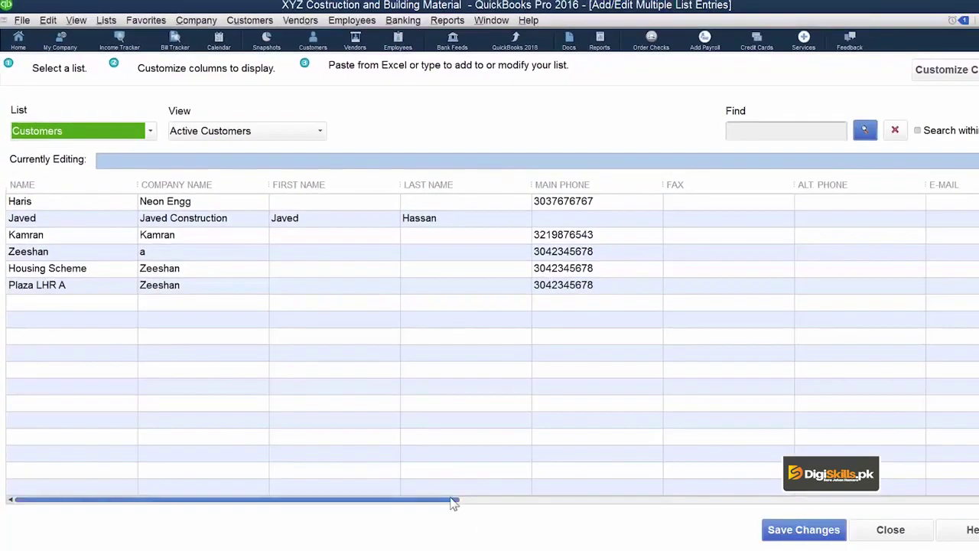
left_click_drag(453, 502, 971, 501)
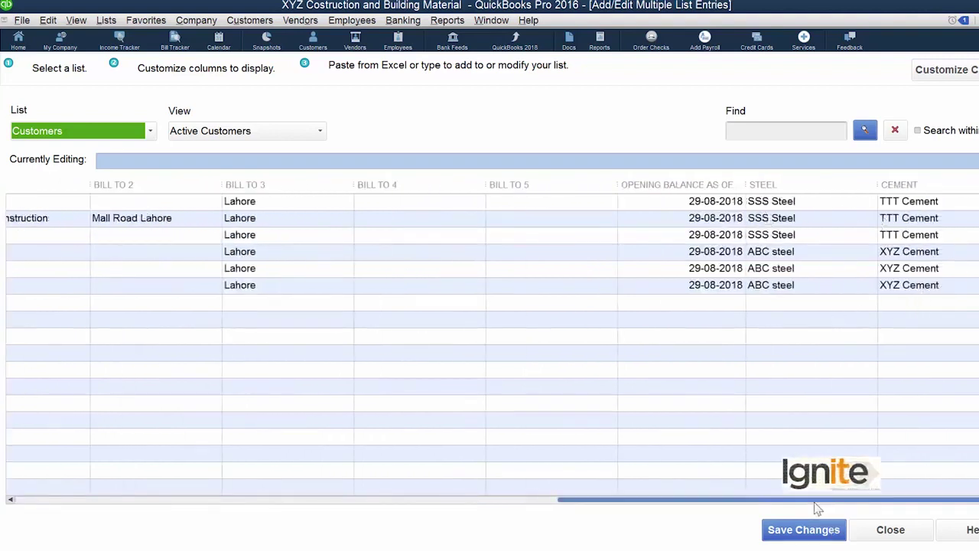
left_click_drag(817, 502, 214, 484)
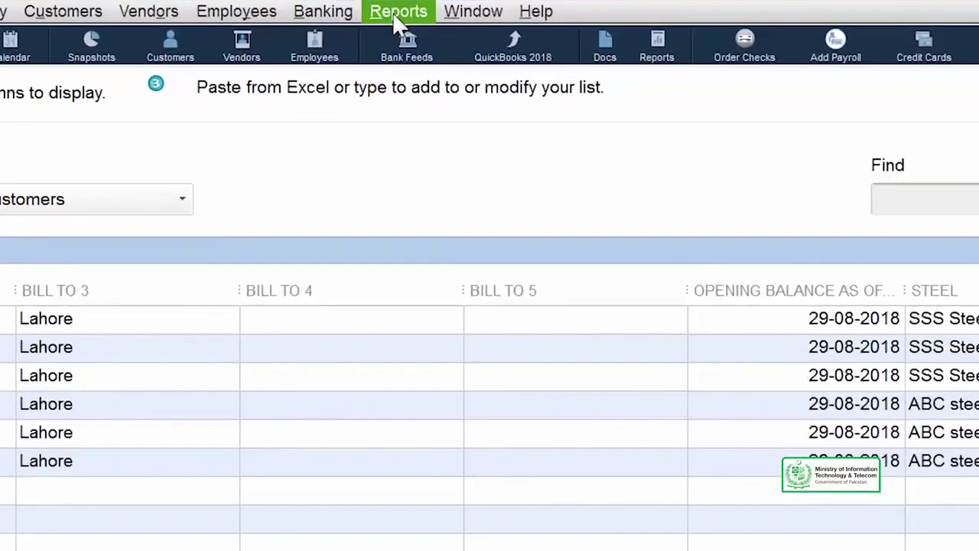
Open the Customer Contact List report from Reports > Customers & Receivables.
left_click(396, 15)
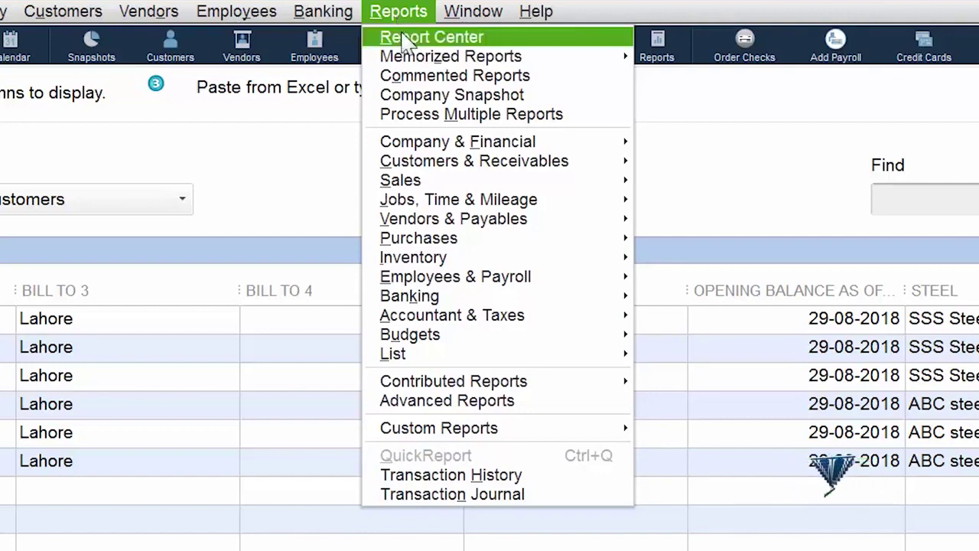
mouse_move(446, 167)
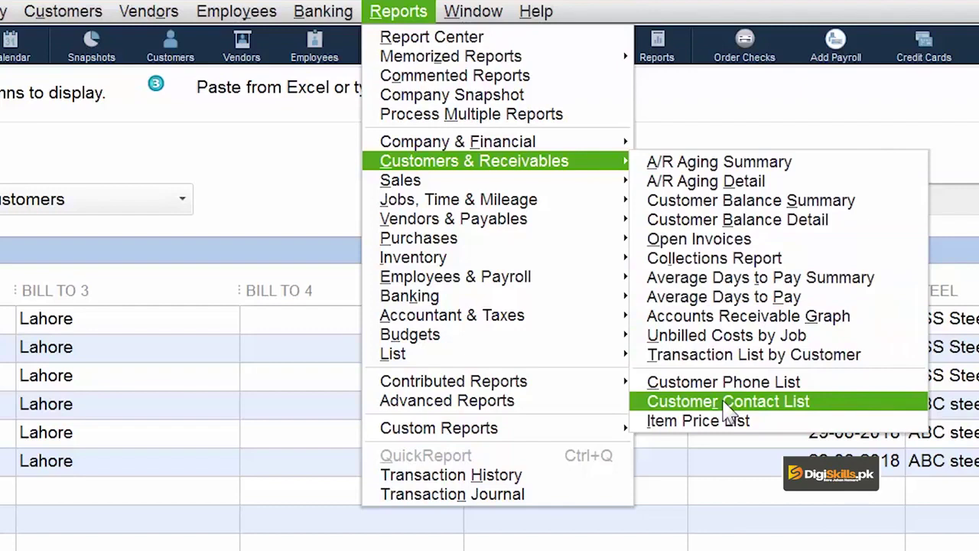
left_click(727, 403)
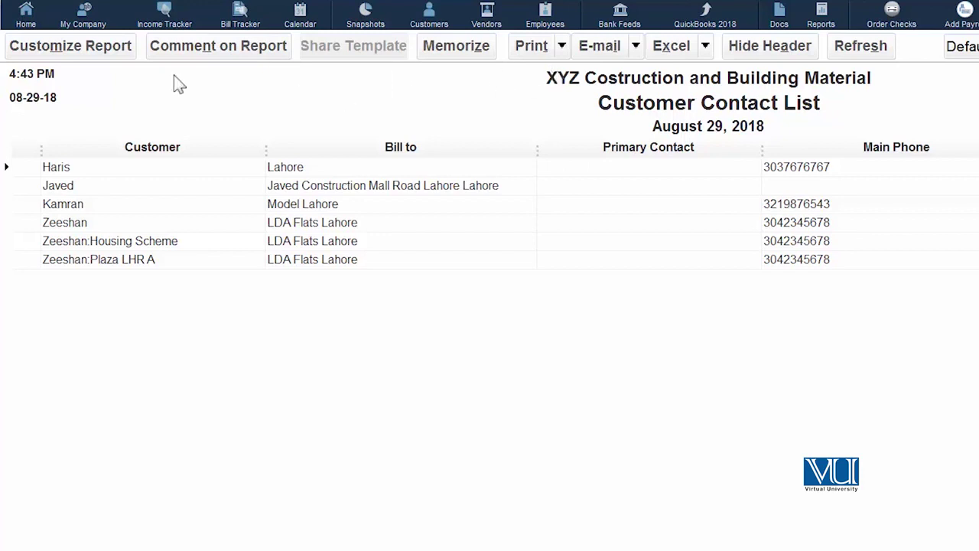
Search the report's display columns for Cement and add the Cement column.
left_click(52, 54)
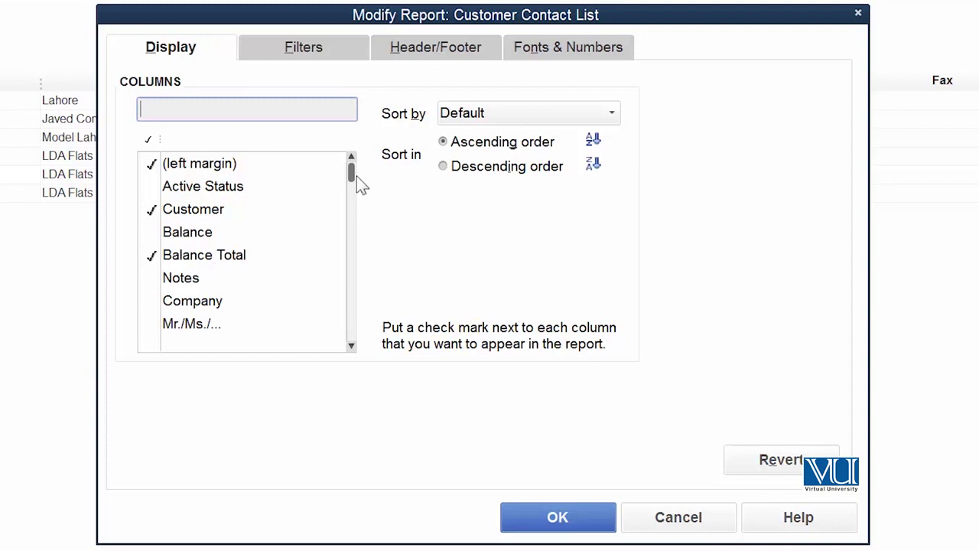
left_click_drag(354, 173, 356, 238)
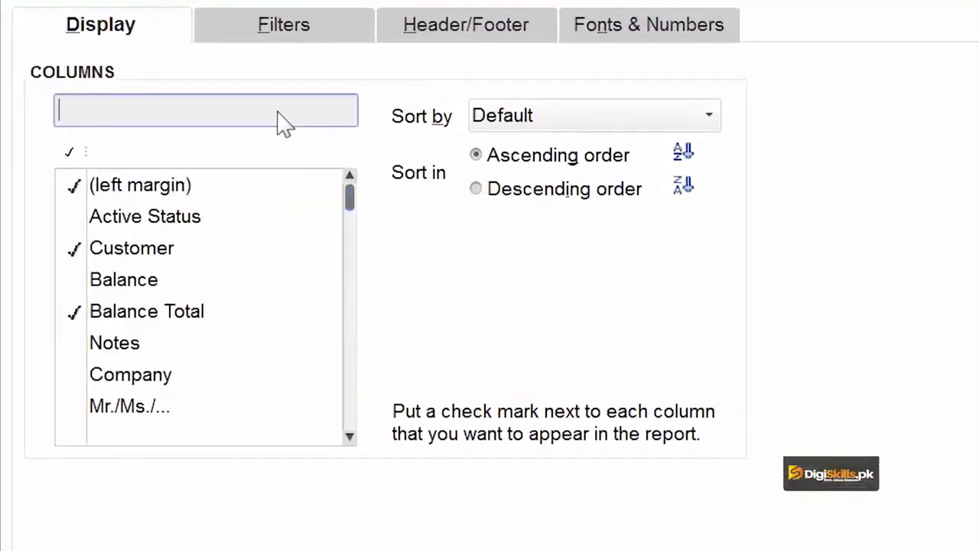
type("ceme")
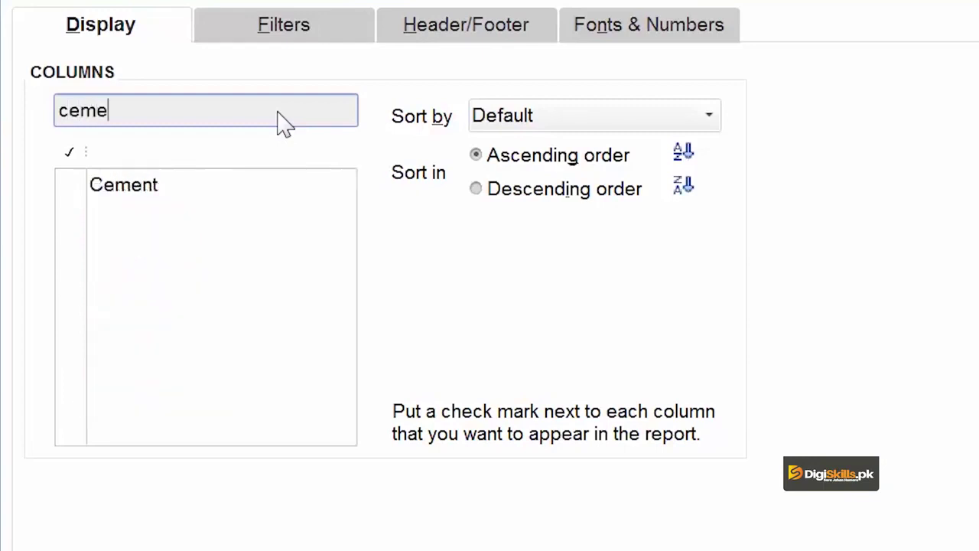
left_click(148, 193)
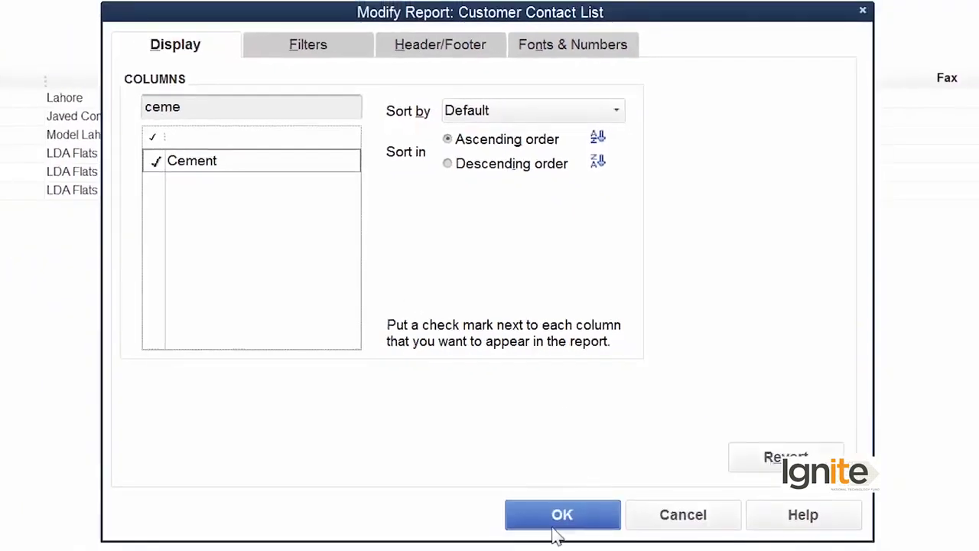
left_click(568, 528)
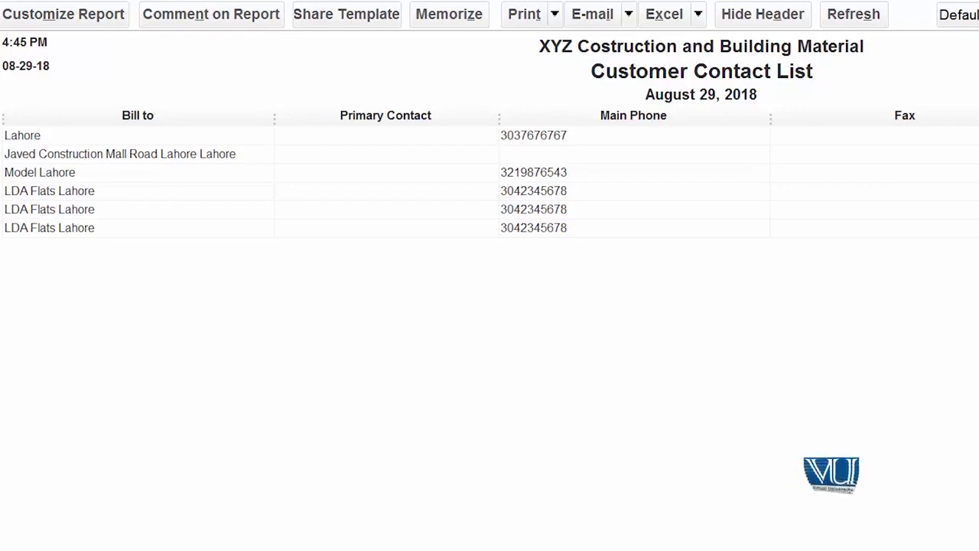
Search the report's display columns for Steel and add the Steel column.
left_click(64, 21)
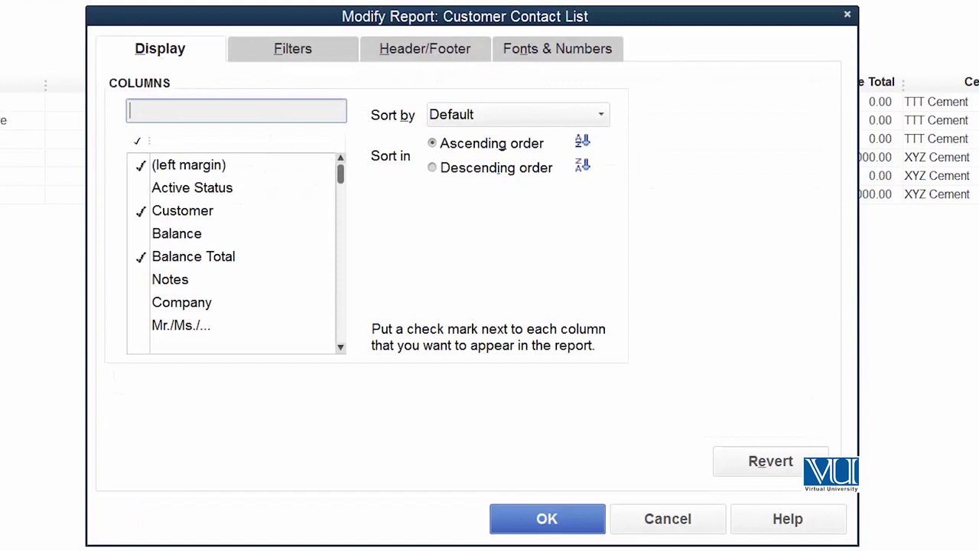
type("steel")
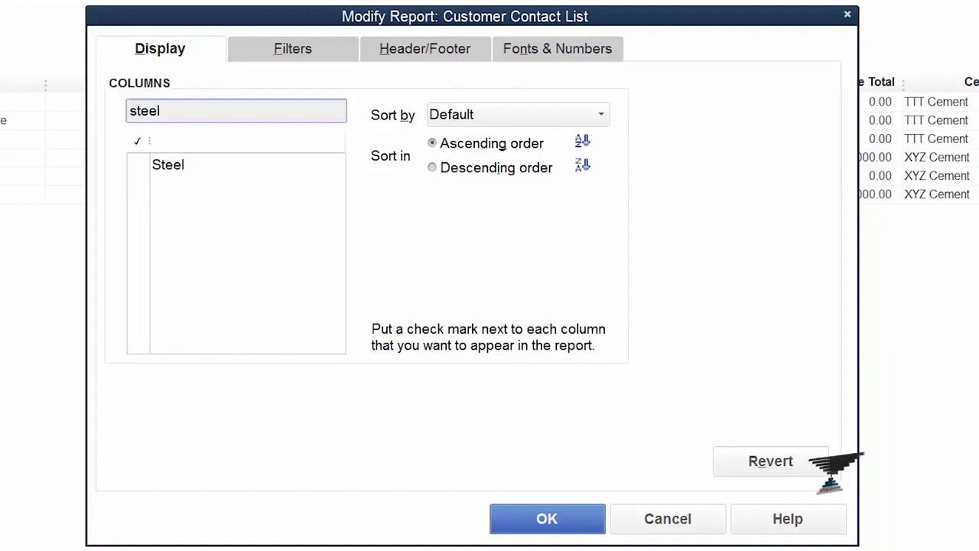
key("BackSpace")
key("BackSpace")
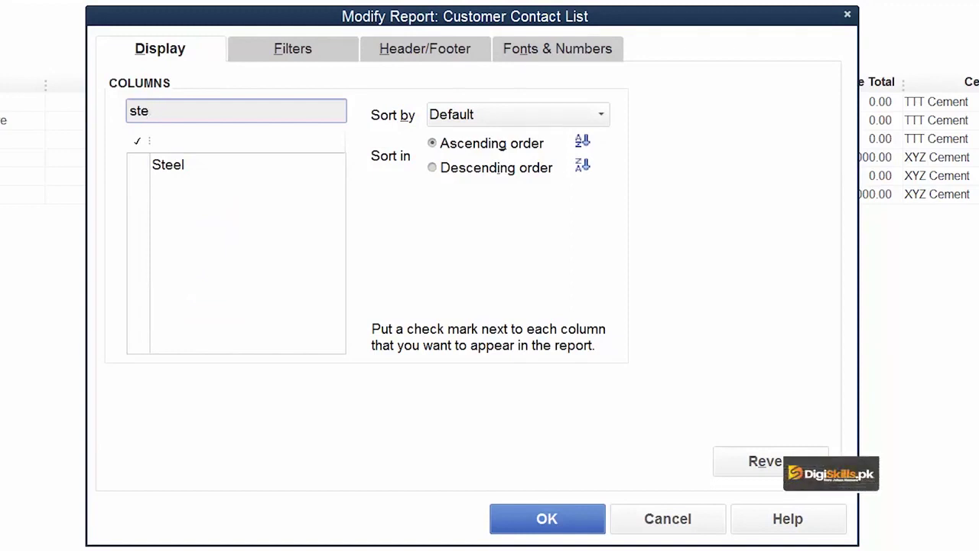
left_click(181, 169)
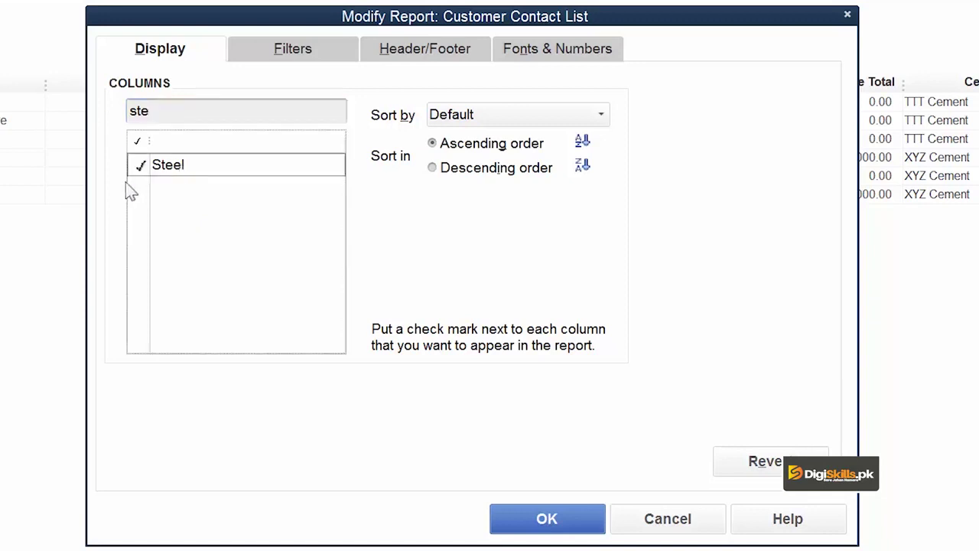
left_click(586, 531)
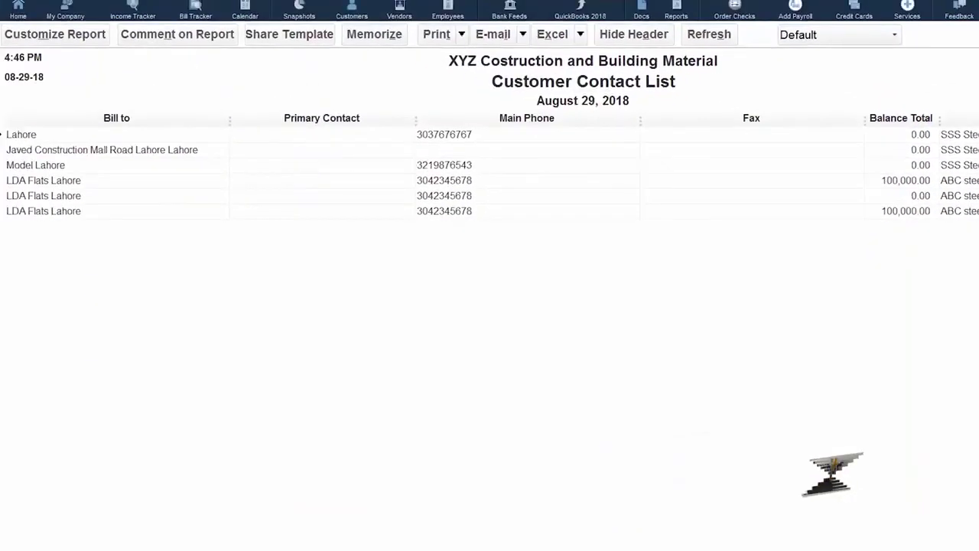
scroll(2, 135, "right", 3)
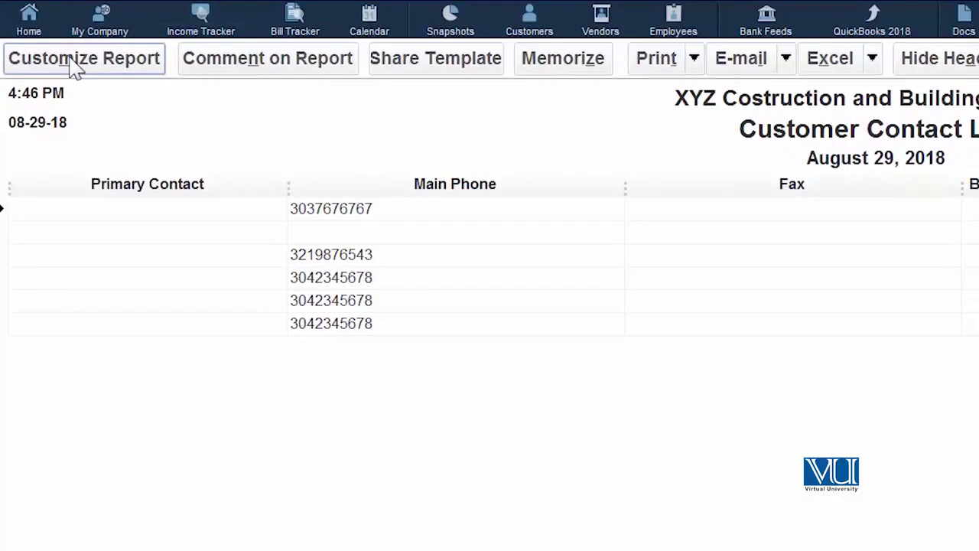
Open the report's Filters tab and browse the Active Status, Alt. Fax and Alt. Mobile filters.
left_click(74, 65)
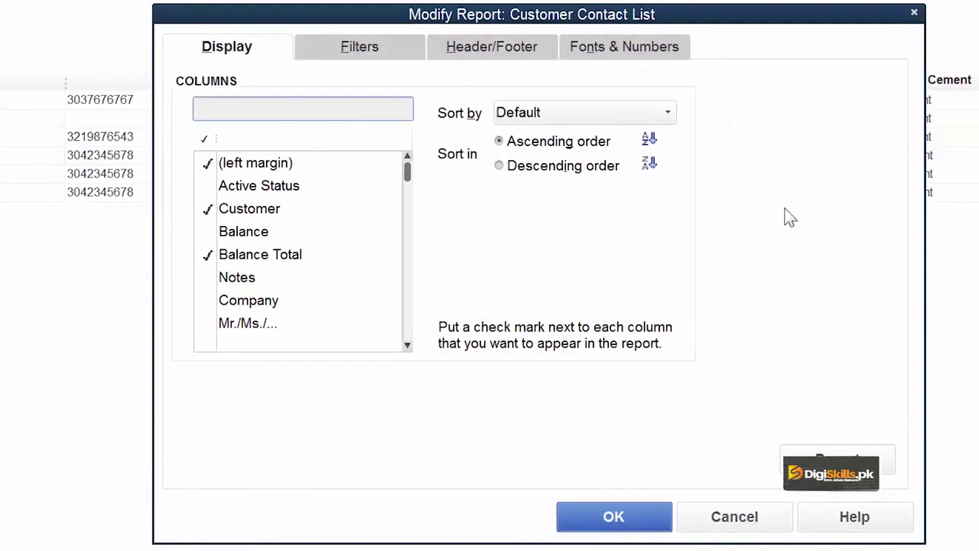
left_click(377, 57)
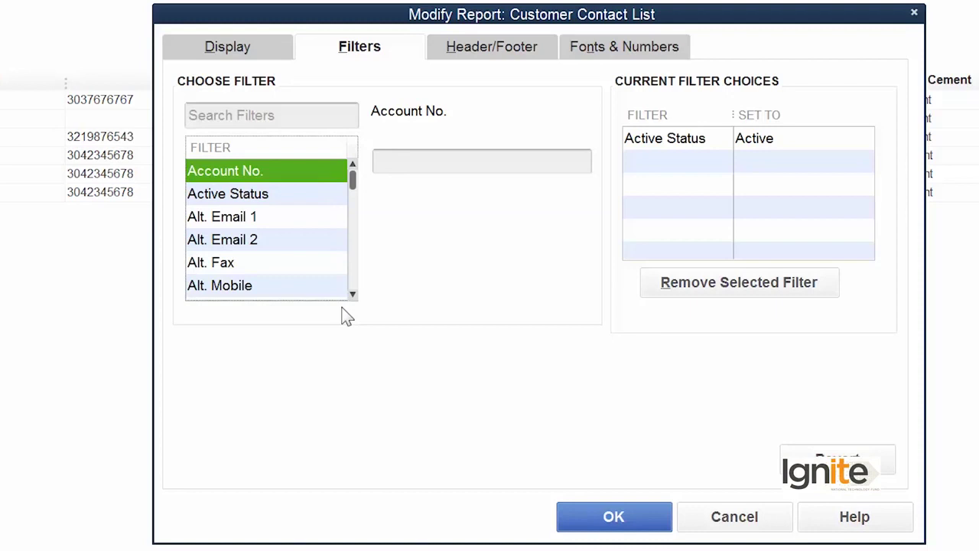
left_click(308, 195)
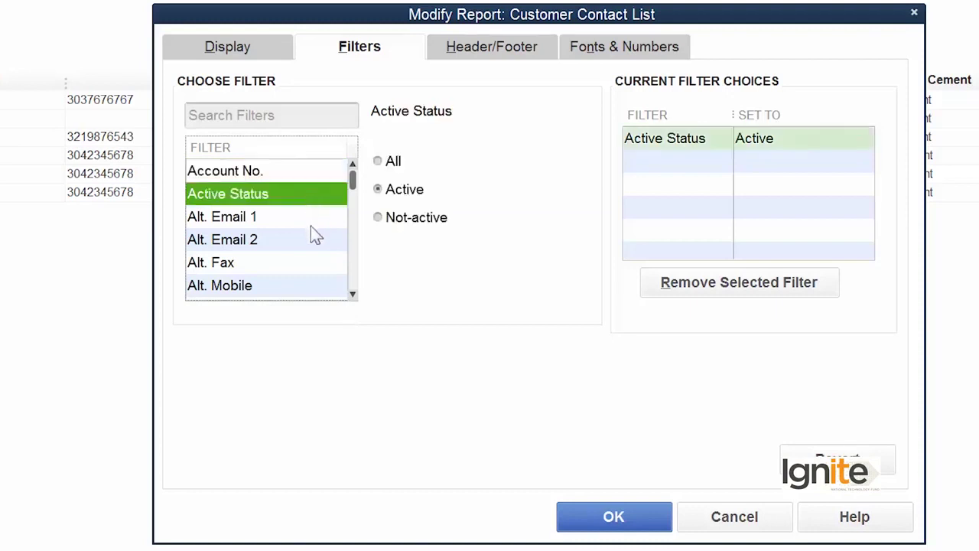
left_click(315, 263)
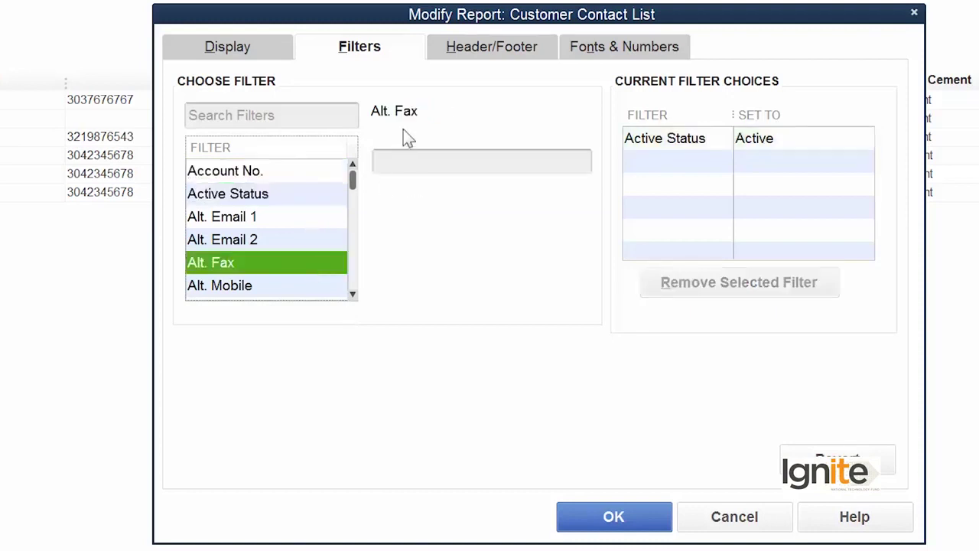
left_click(324, 281)
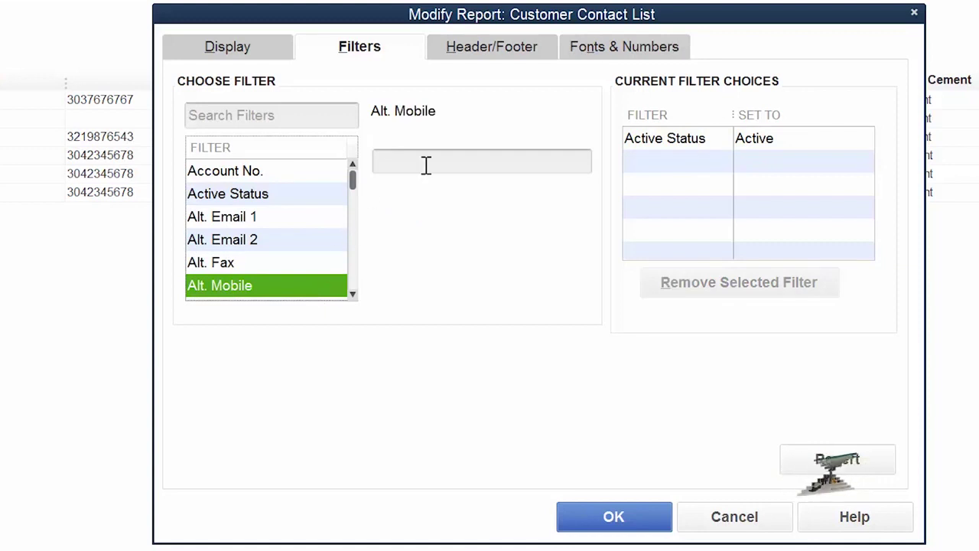
Add a Cement filter matching 'XYZ Cement' and apply it to the report.
left_click(305, 122)
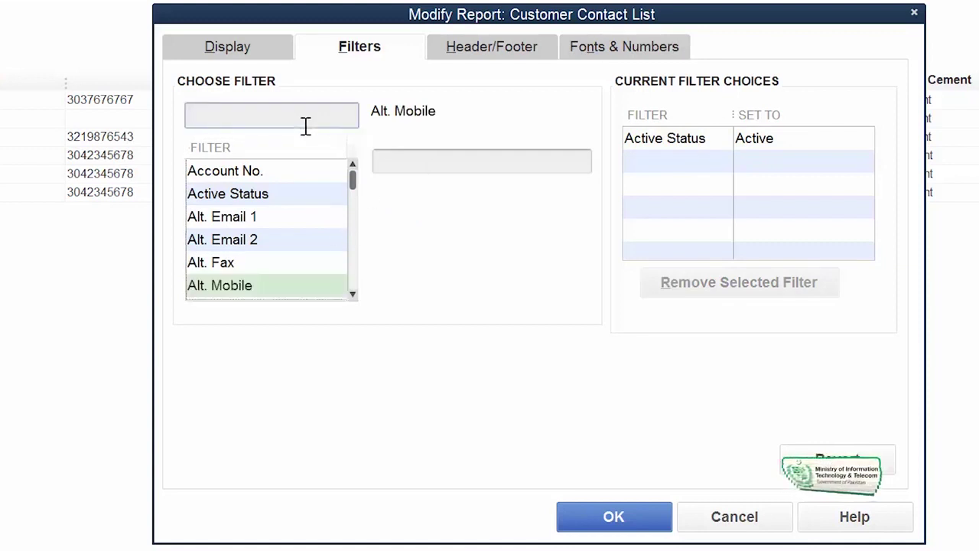
type("cement")
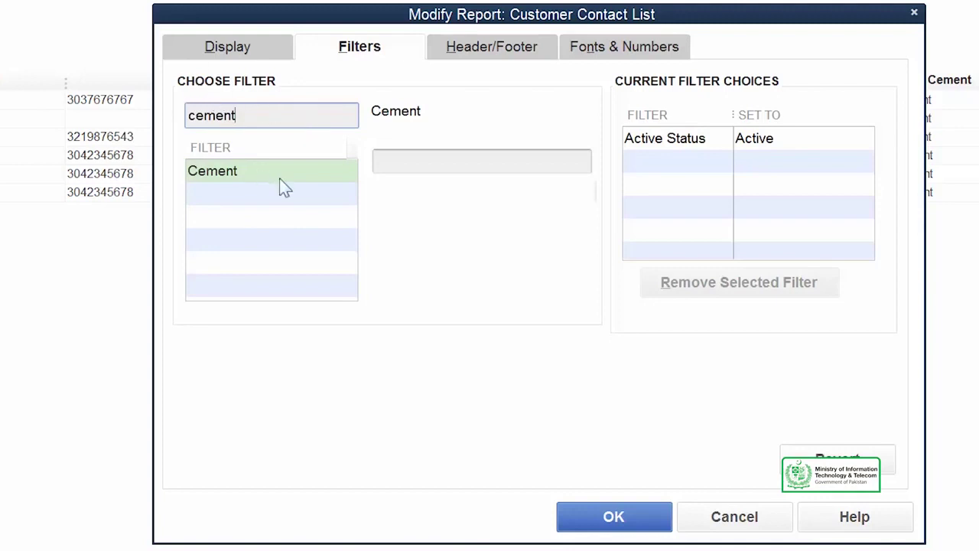
left_click(415, 165)
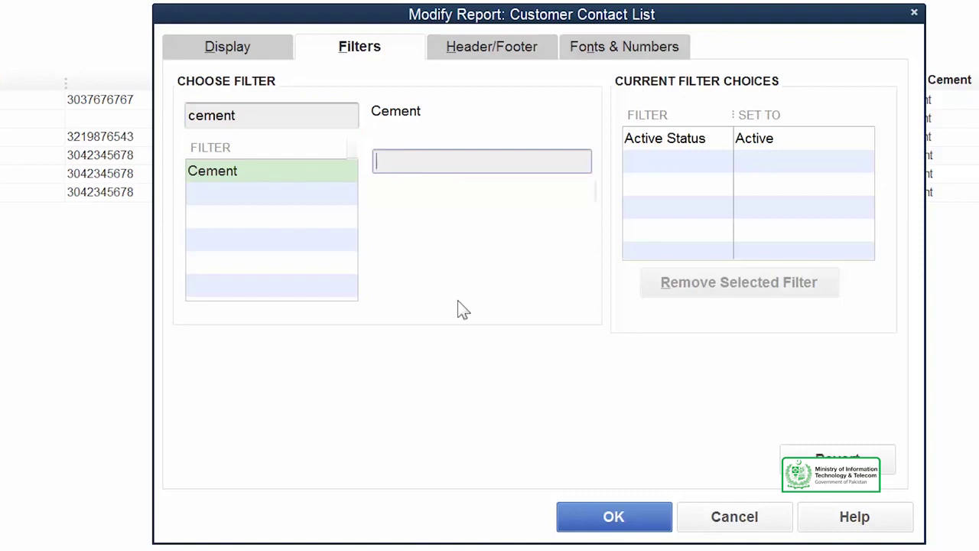
left_click_drag(589, 21, 442, 38)
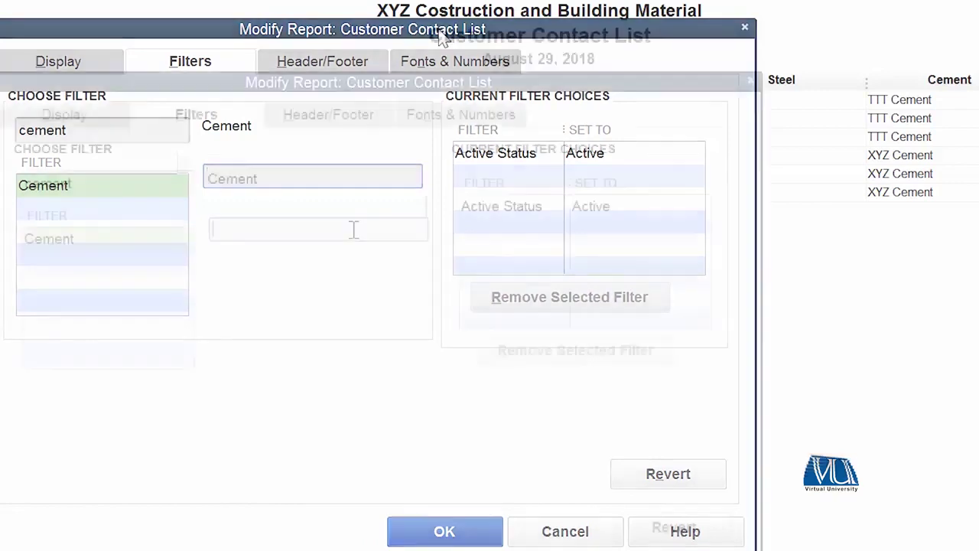
type("XYZ Cement")
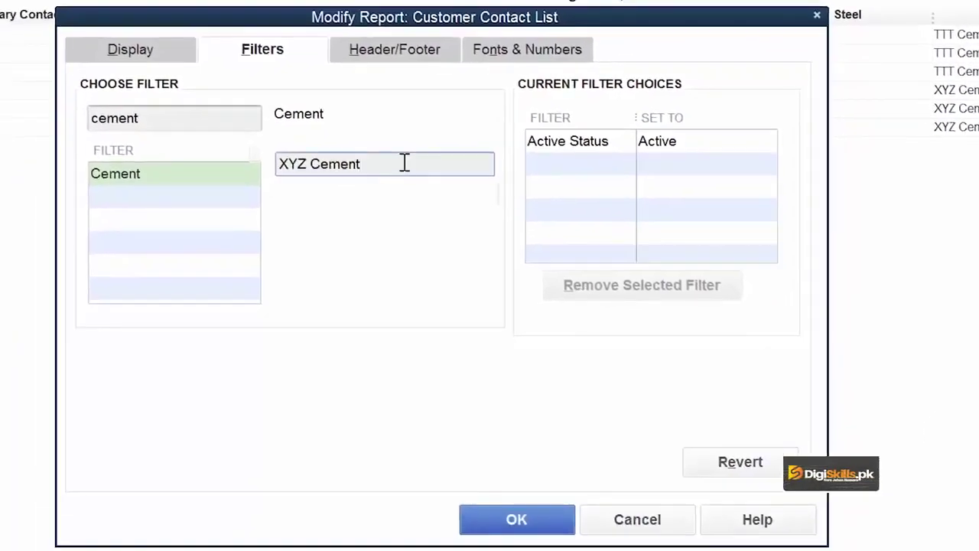
left_click(517, 520)
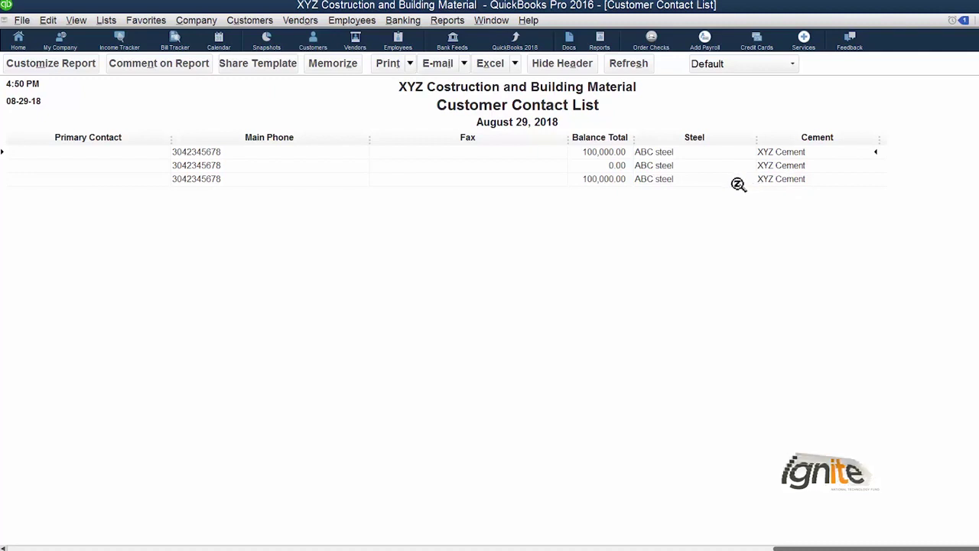
scroll(738, 184, "left", 10)
scroll(738, 183, "right", 10)
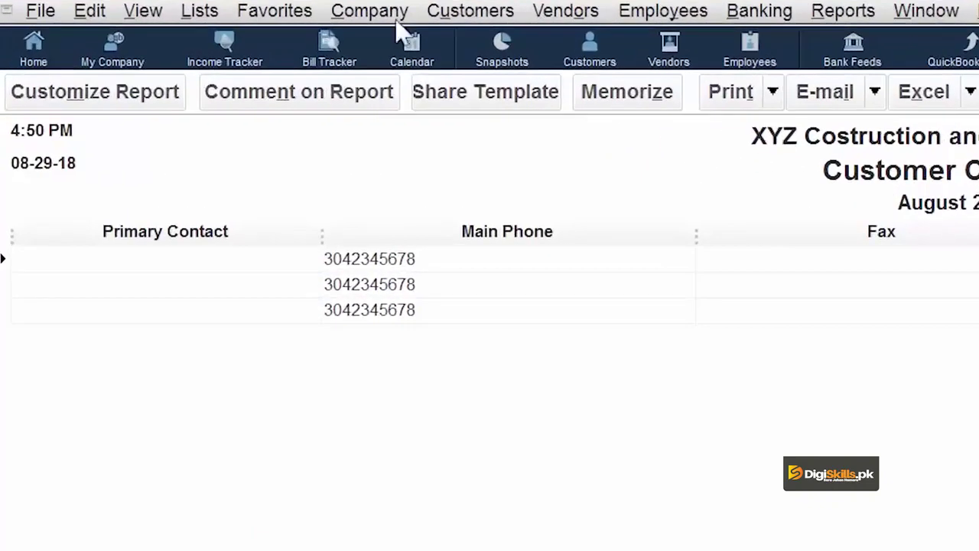
Add a Steel filter matching 'ABC steel' alongside the XYZ Cement filter.
left_click(107, 95)
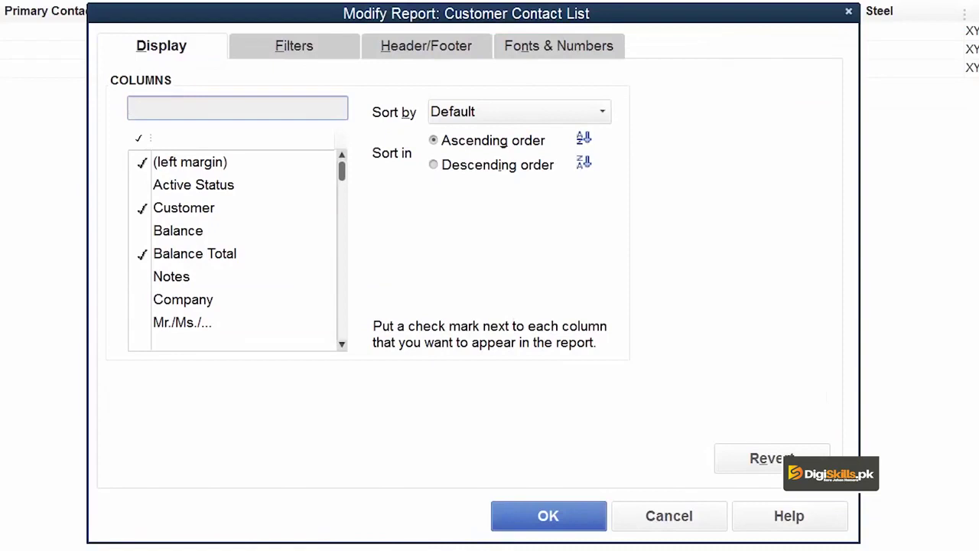
left_click(284, 56)
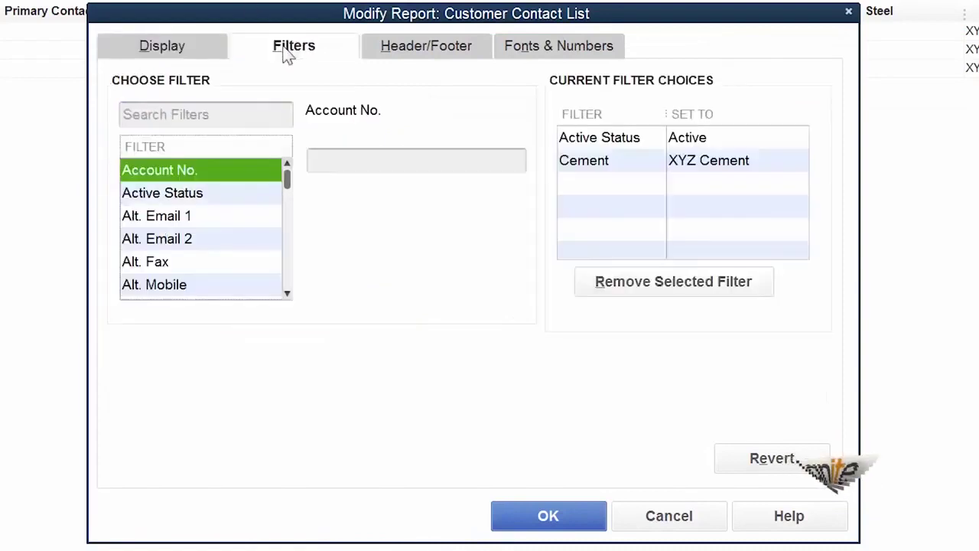
left_click(282, 111)
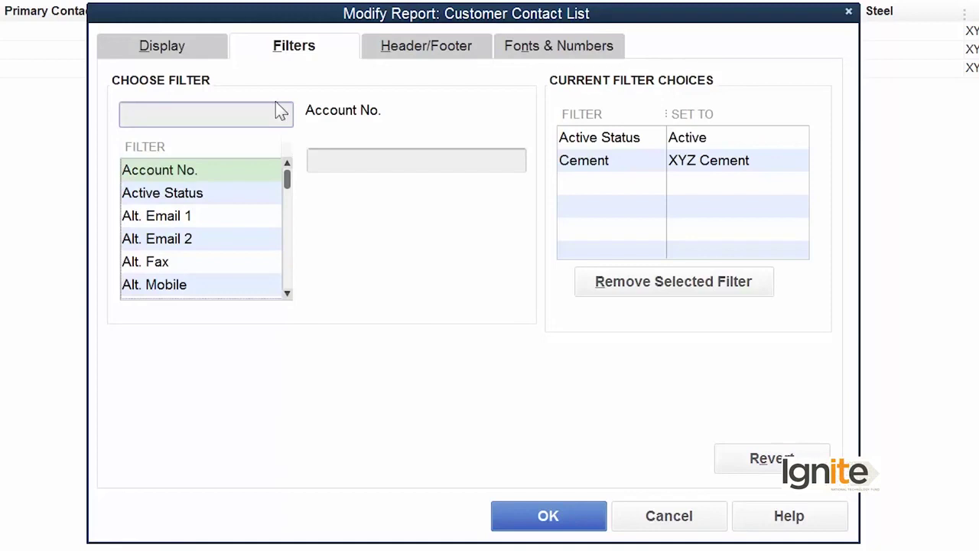
type("Steel")
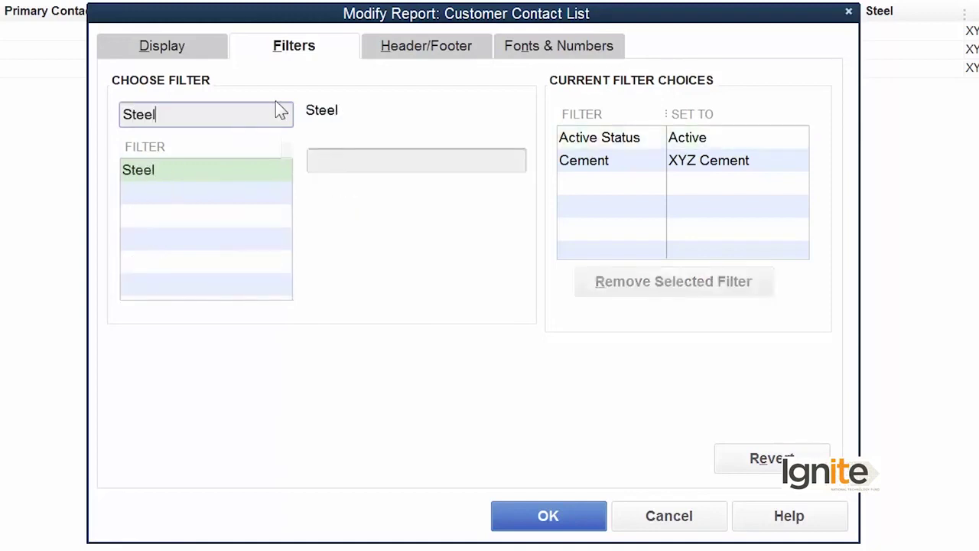
left_click(376, 161)
left_click_drag(540, 21, 386, 65)
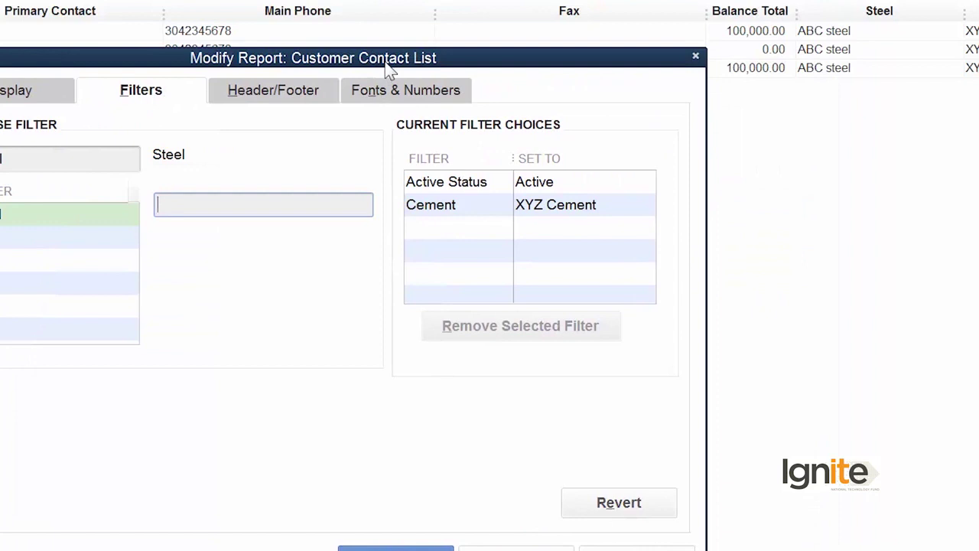
type("ABC ")
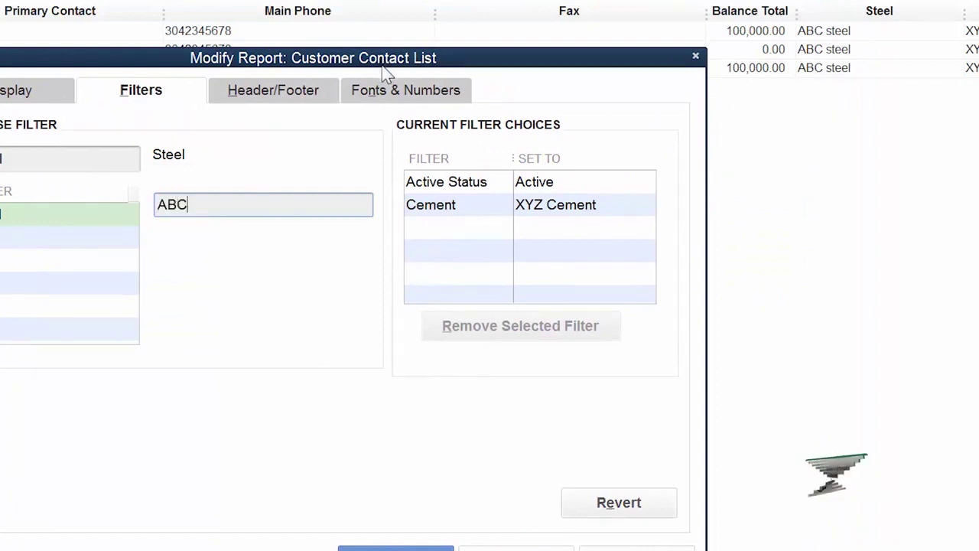
type("steel")
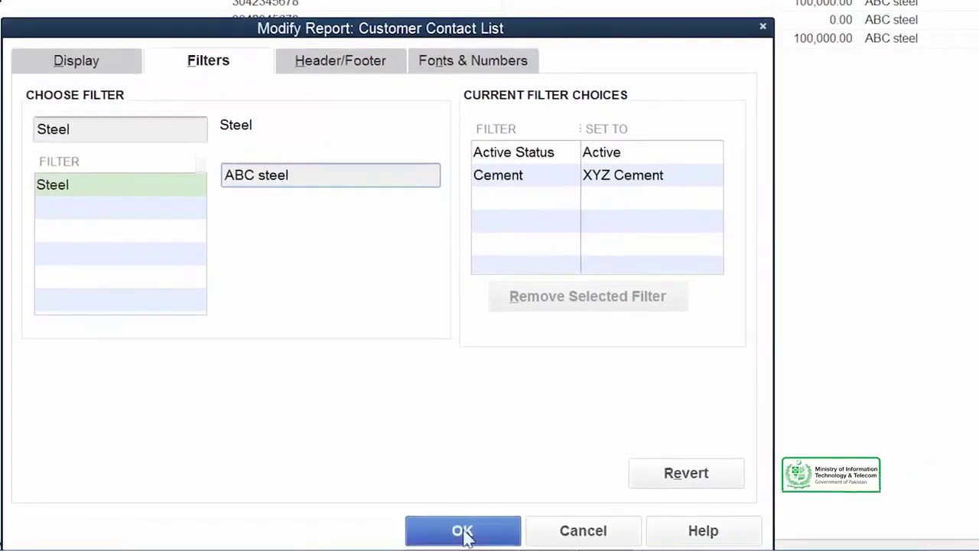
left_click(463, 531)
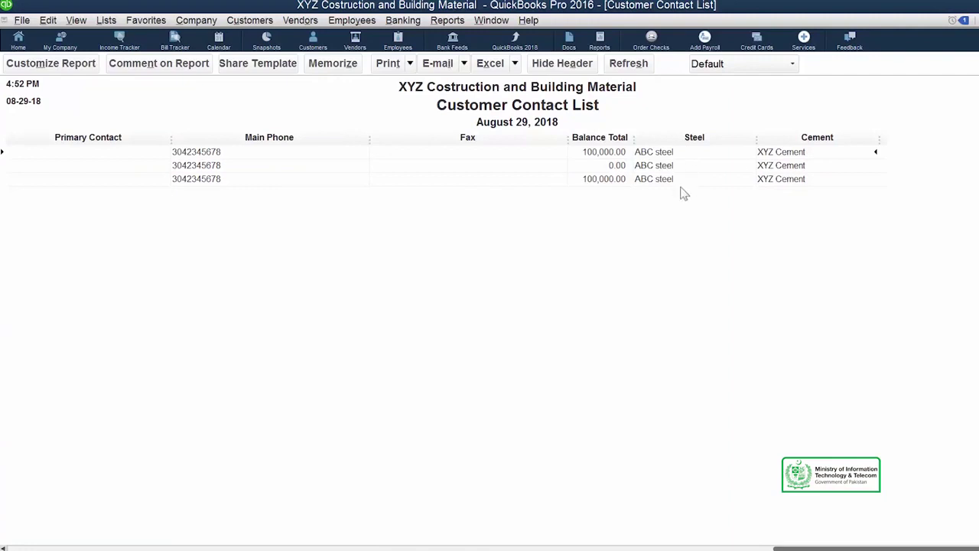
Remove the Cement and Steel entries from the report's current filter choices.
left_click(52, 66)
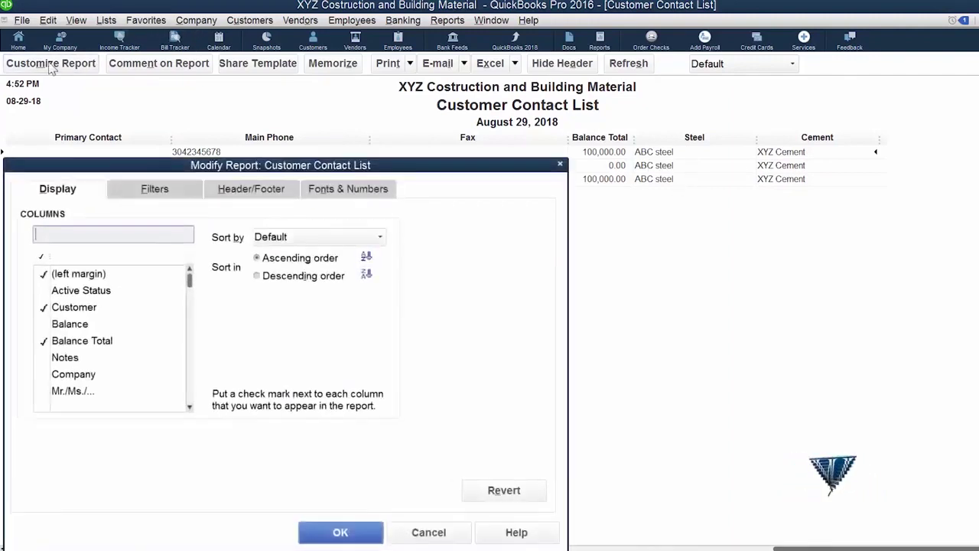
left_click(173, 187)
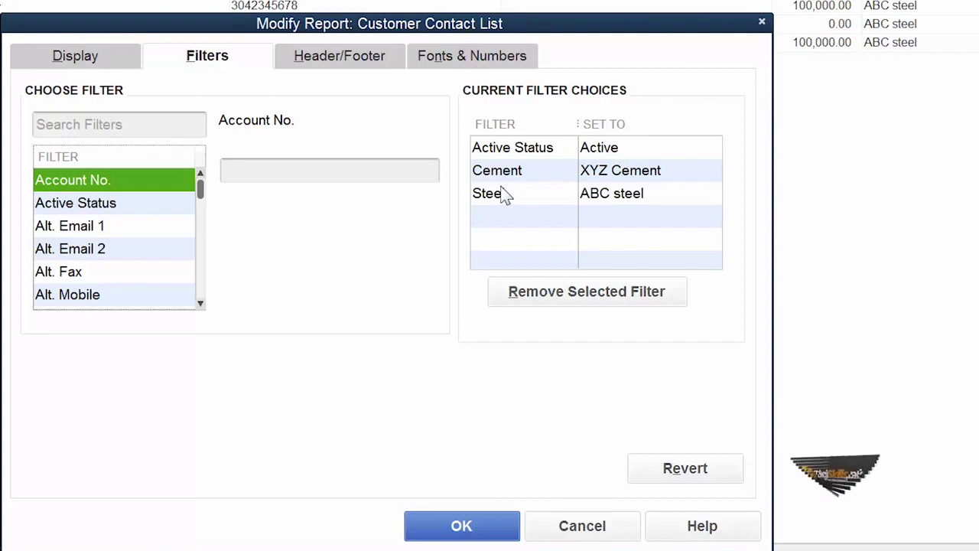
left_click(564, 298)
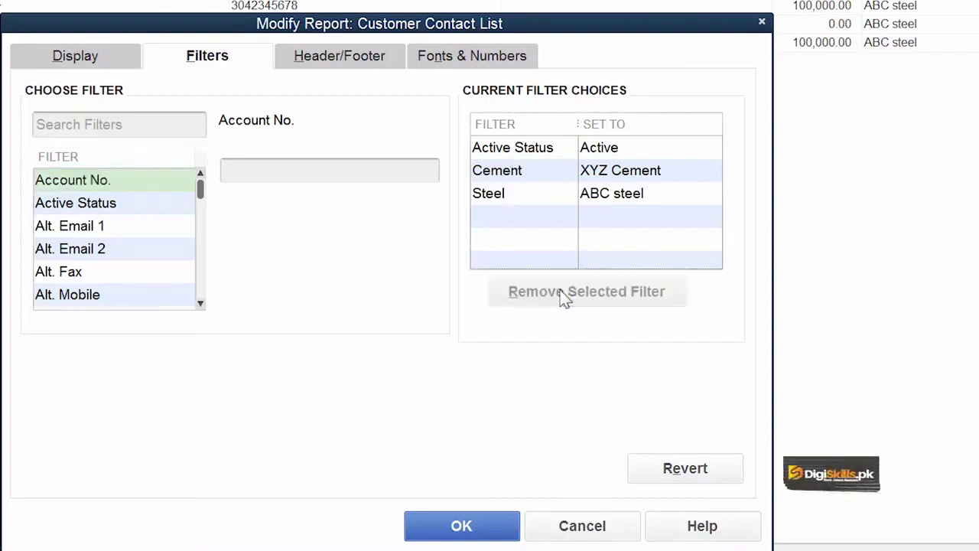
left_click(528, 173)
left_click(549, 295)
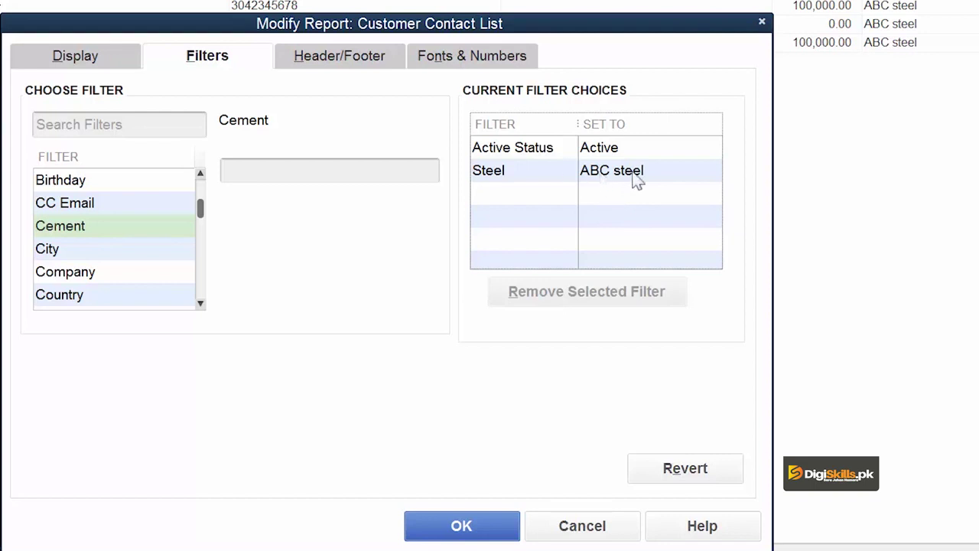
left_click(636, 174)
left_click(604, 292)
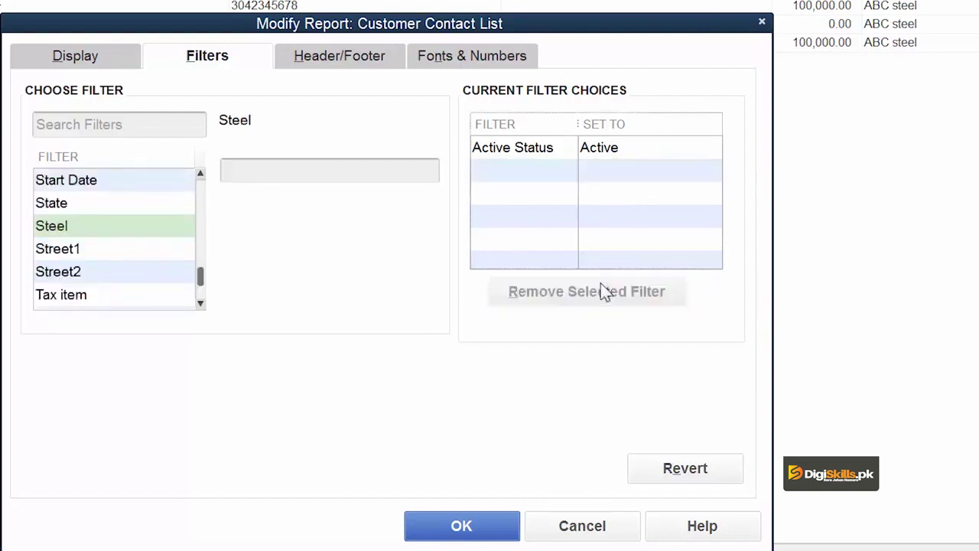
left_click(501, 535)
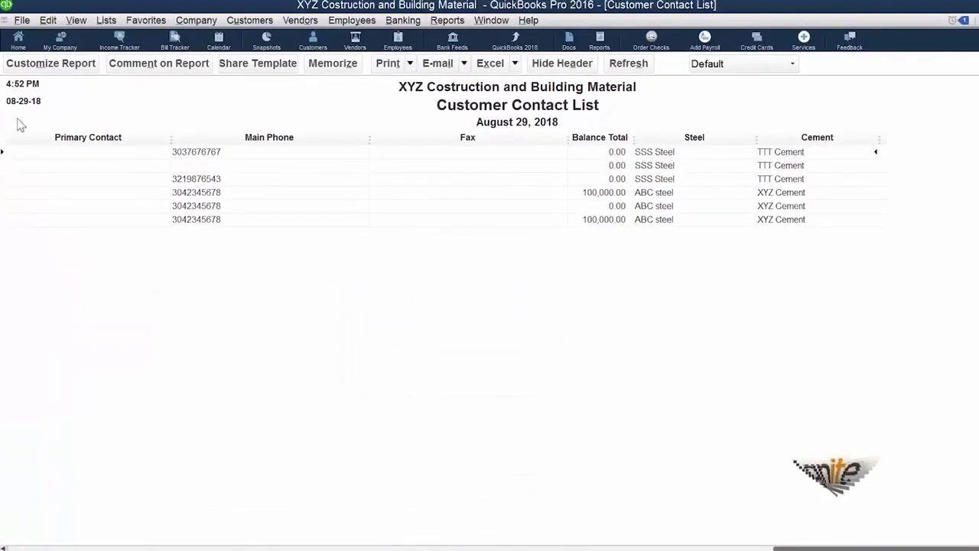
Add a Steel filter matching 'SSS steel' to the Customer Contact List.
left_click(46, 63)
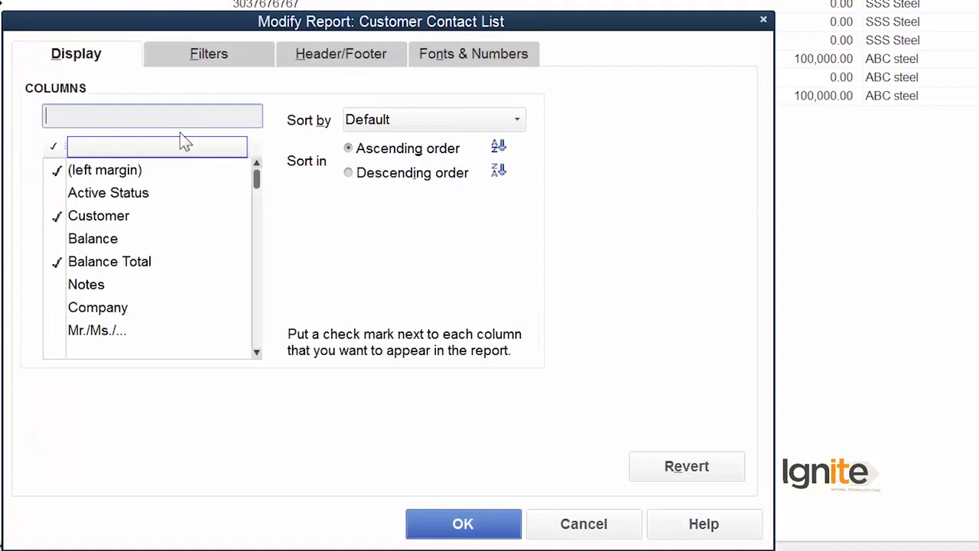
left_click(207, 61)
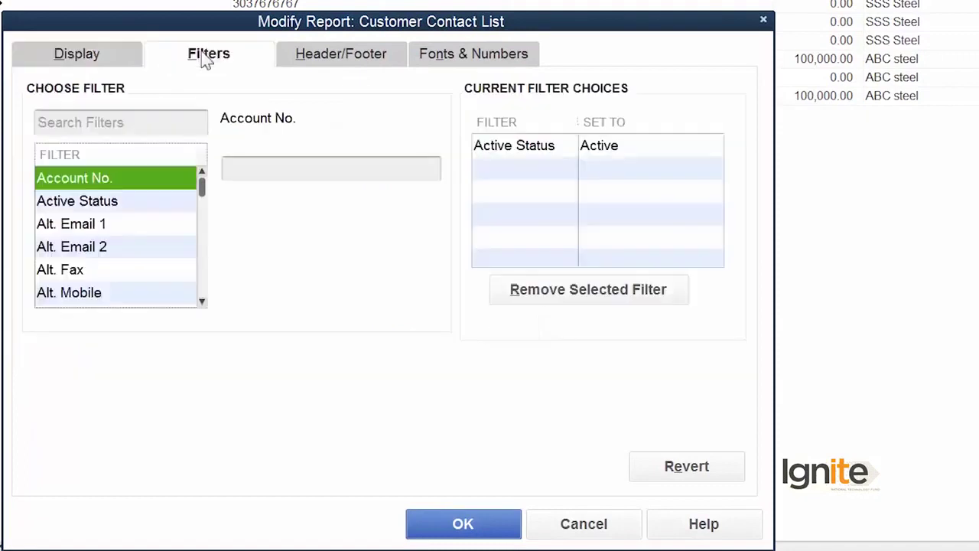
left_click(141, 117)
type("st")
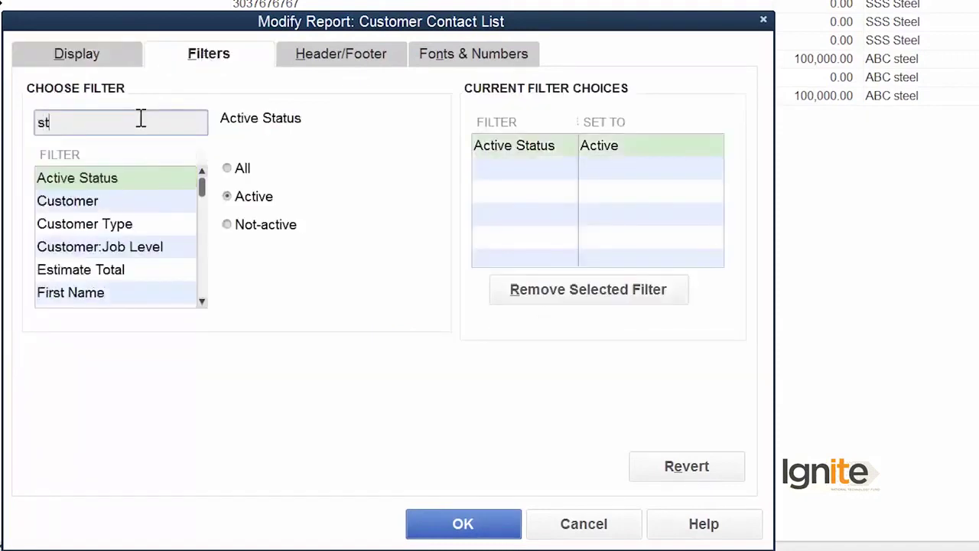
type("e")
left_click(111, 172)
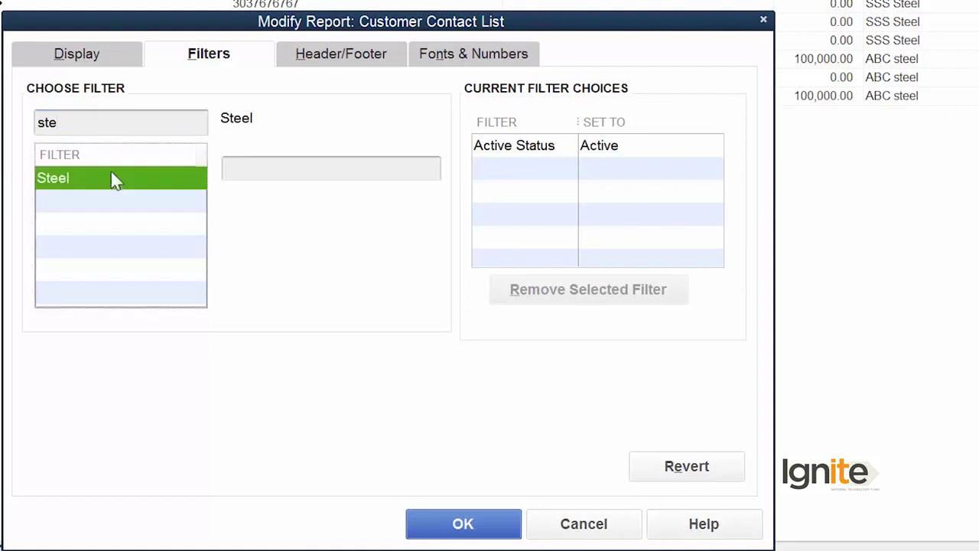
left_click(358, 170)
type("SS")
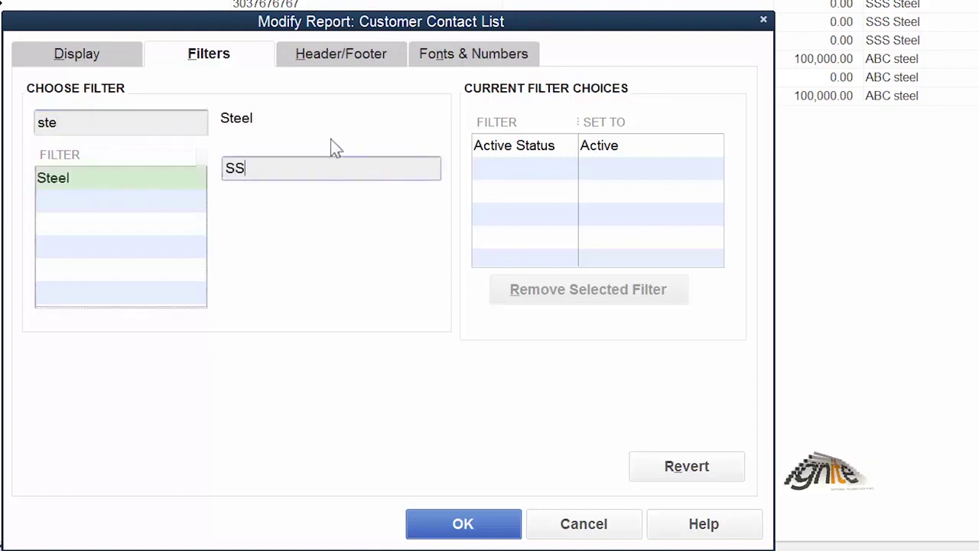
type("S steel")
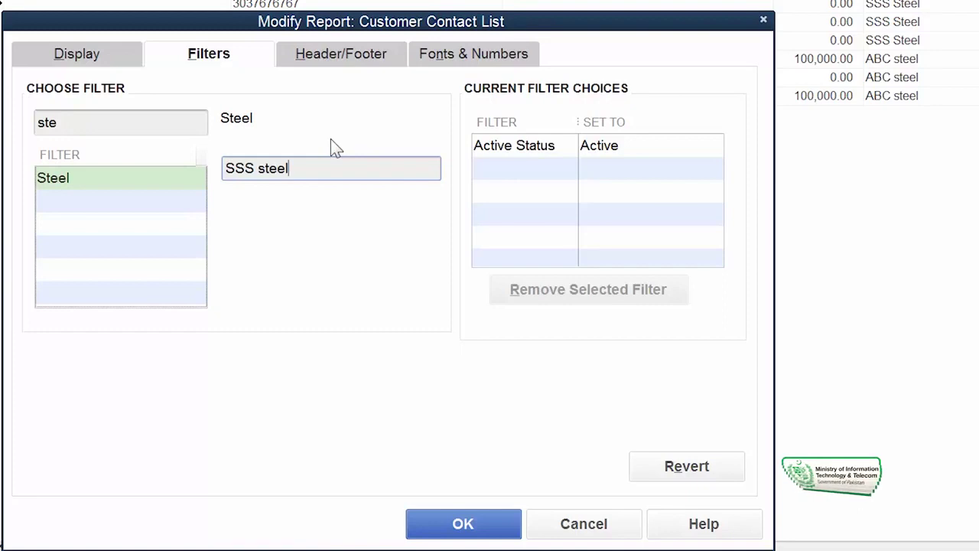
key("Tab")
left_click(451, 526)
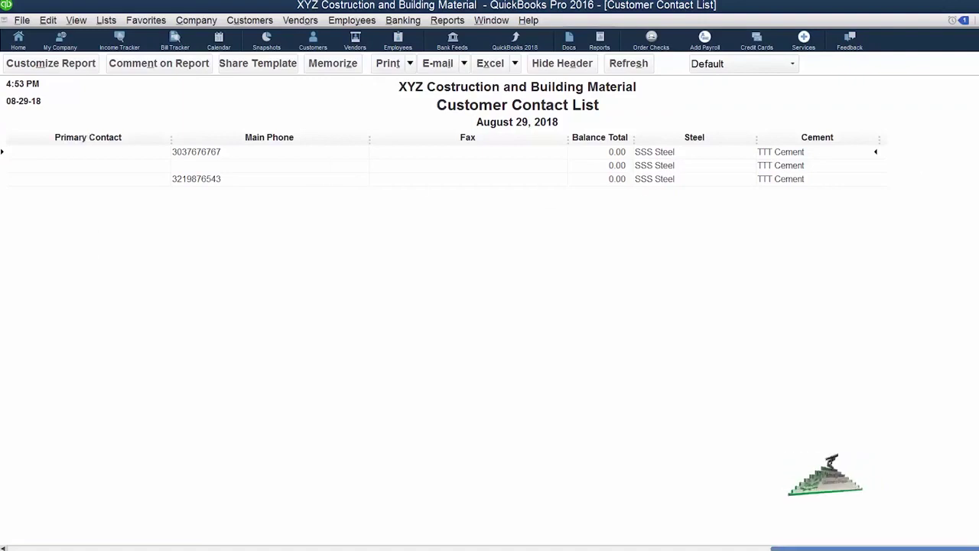
Scroll the filtered report fully left to show the Customer and Bill to columns.
left_click_drag(871, 547, 245, 546)
scroll(158, 283, "right", 5)
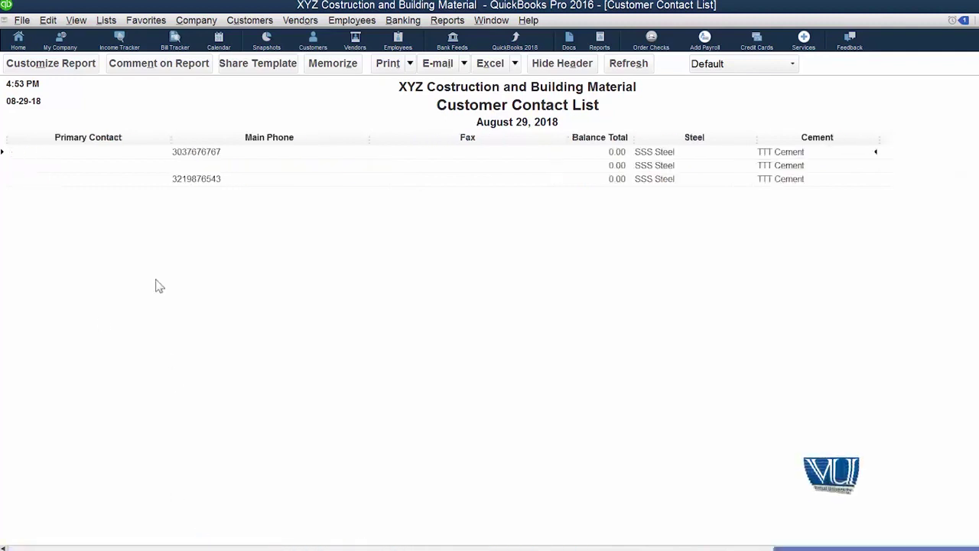
scroll(38, 489, "left", 5)
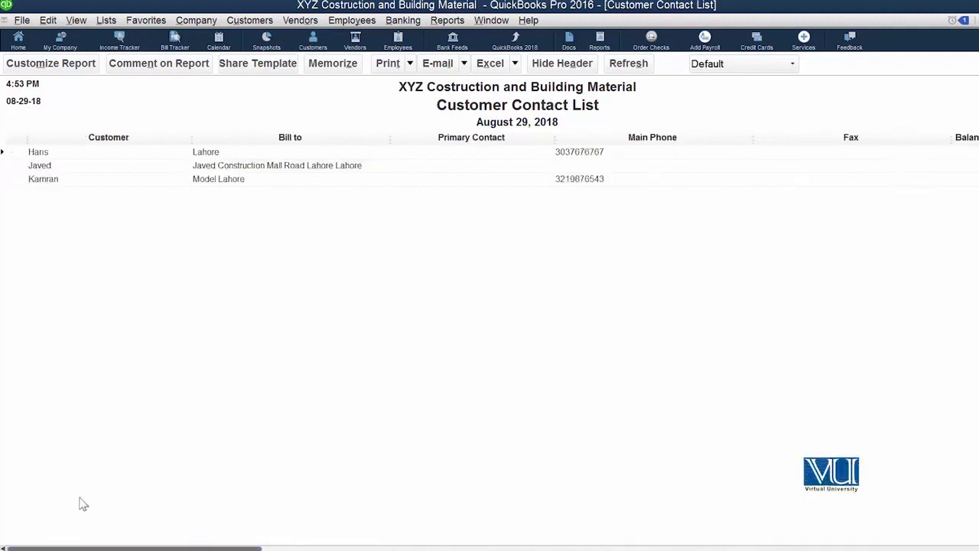